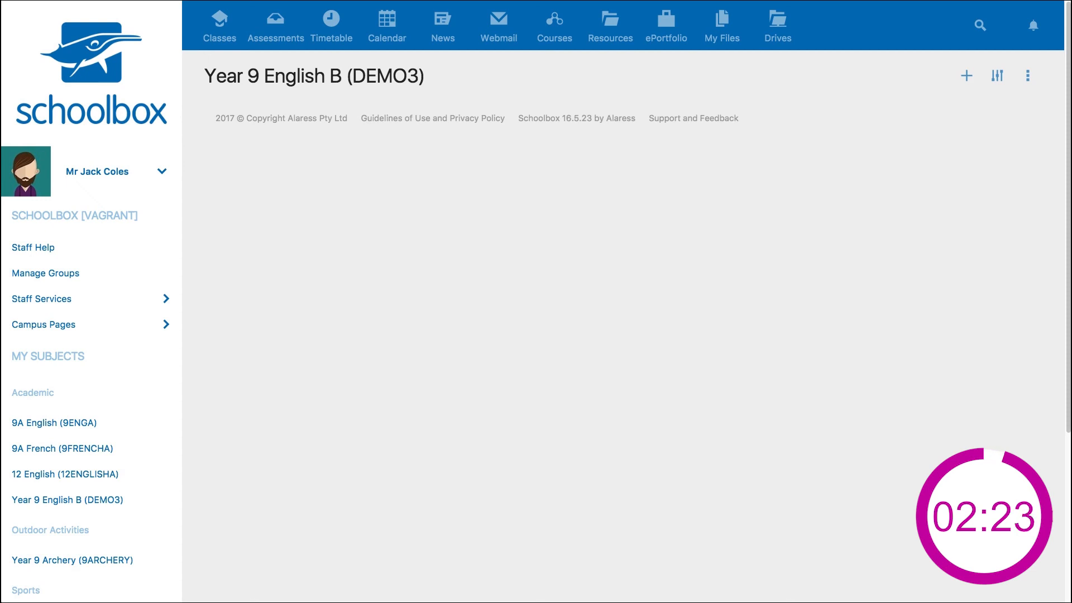
- Add the Class Teachers and Class List components to the Year 9 English B page
{"action": "left_click", "coordinate": [967, 75]}
{"action": "left_click", "coordinate": [414, 115]}
{"action": "left_click_drag", "start_coordinate": [557, 148], "coordinate": [909, 410]}
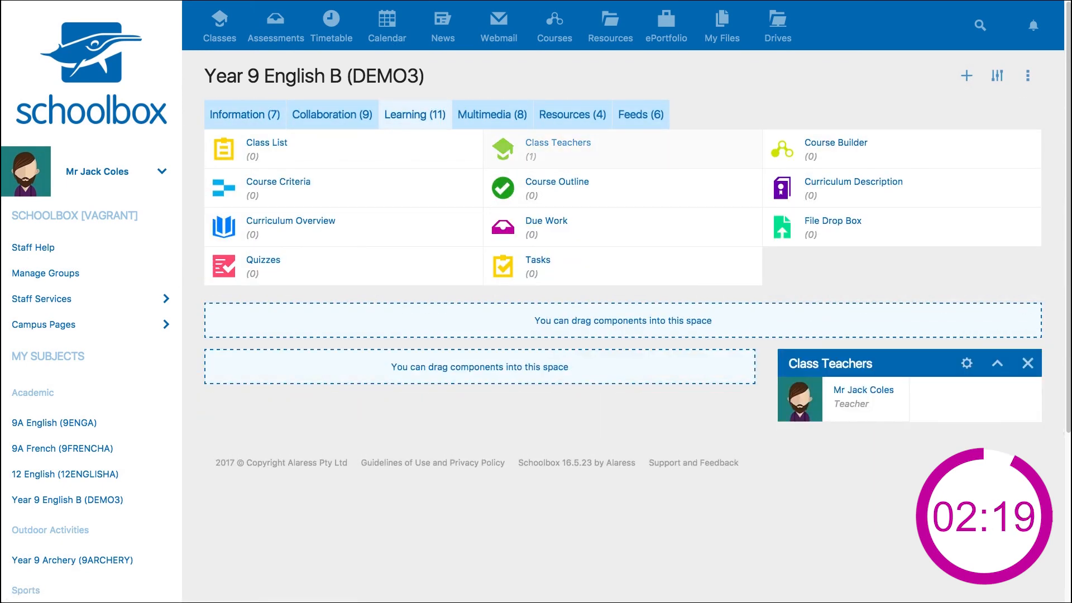
{"action": "left_click_drag", "start_coordinate": [266, 149], "coordinate": [348, 386]}
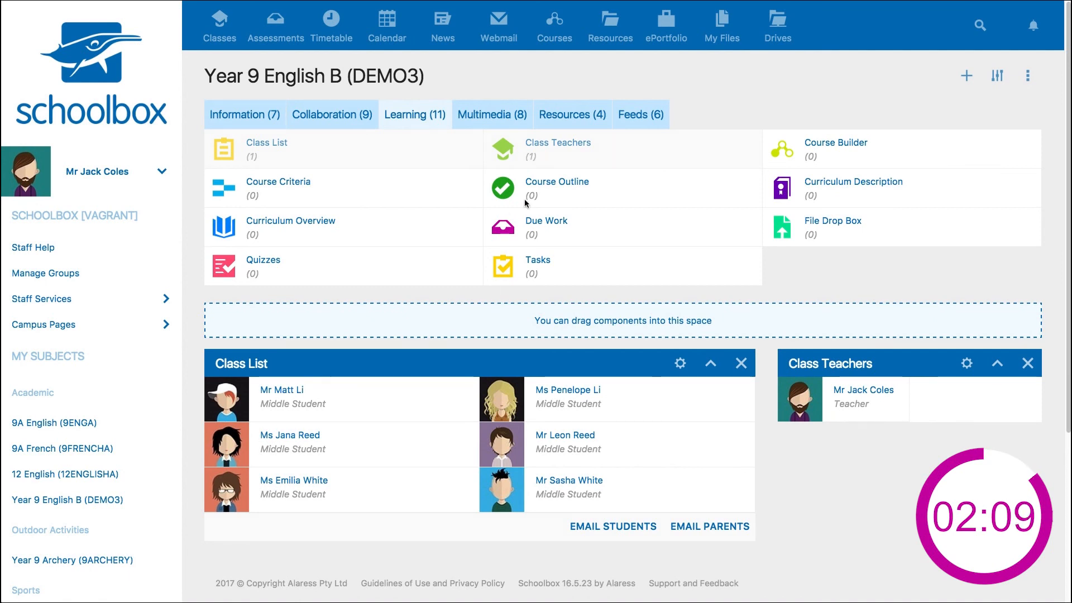
- Add a Course Outline component and start importing a course into it
{"action": "left_click_drag", "start_coordinate": [524, 198], "coordinate": [312, 388]}
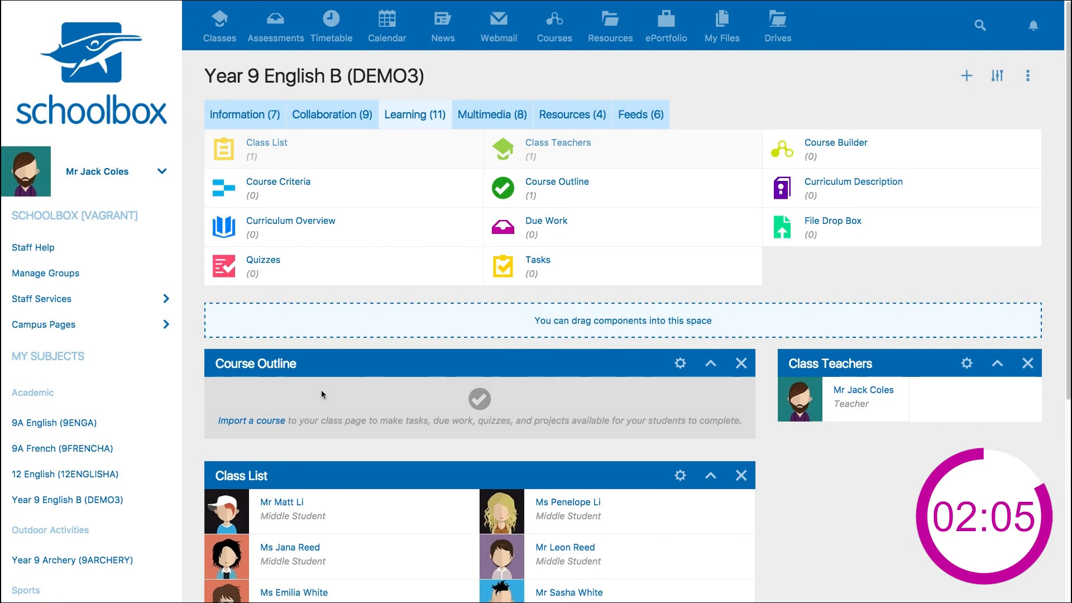
{"action": "left_click", "coordinate": [241, 419]}
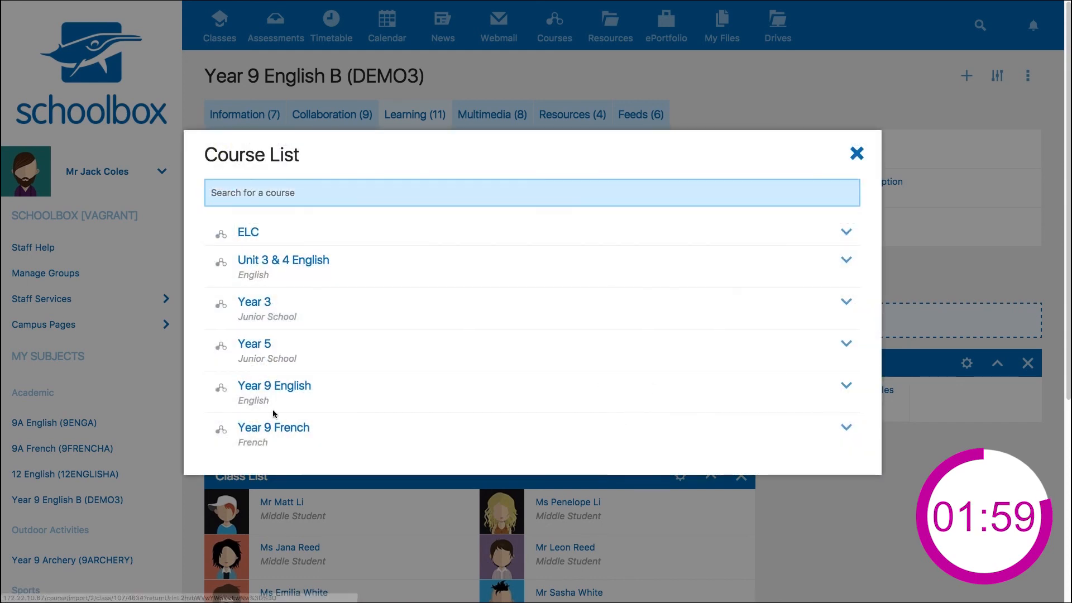
- Choose the Year 9 English course and include its Romeo and Juliet unit
{"action": "left_click", "coordinate": [276, 387]}
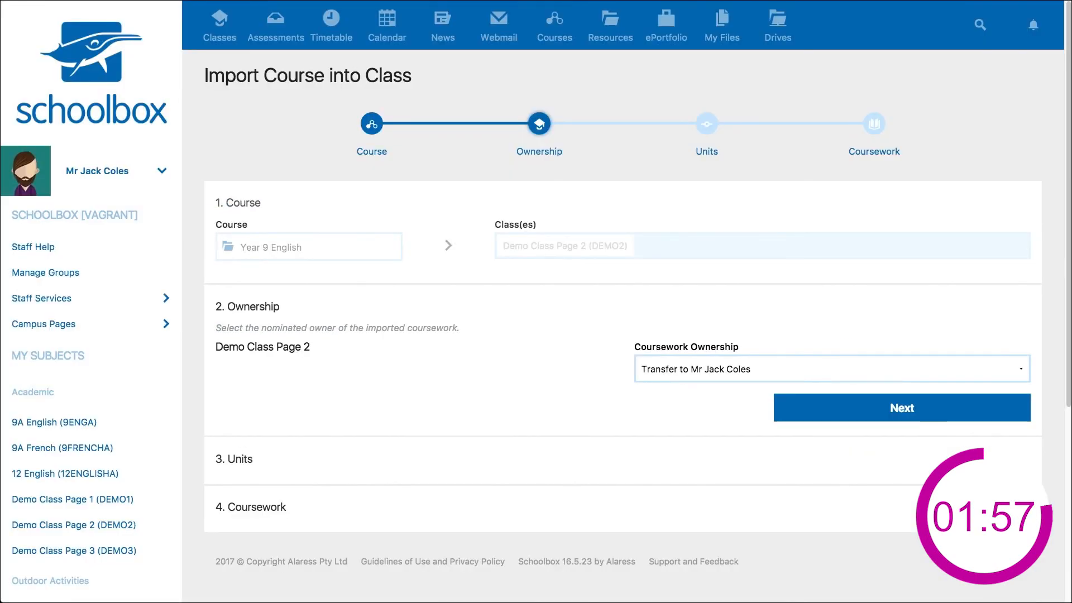
{"action": "left_click", "coordinate": [917, 409]}
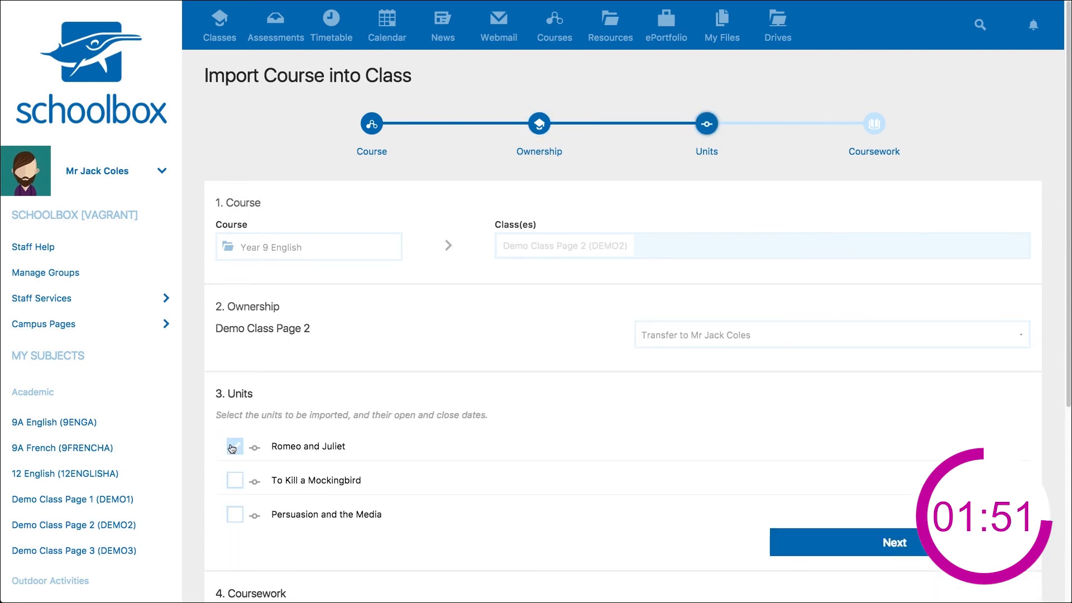
{"action": "left_click", "coordinate": [233, 448]}
- Date the Romeo and Juliet unit 10/05/2017 to 05/07/2017 and continue to coursework
{"action": "left_click", "coordinate": [701, 458]}
{"action": "type", "text": "10/05/2017"}
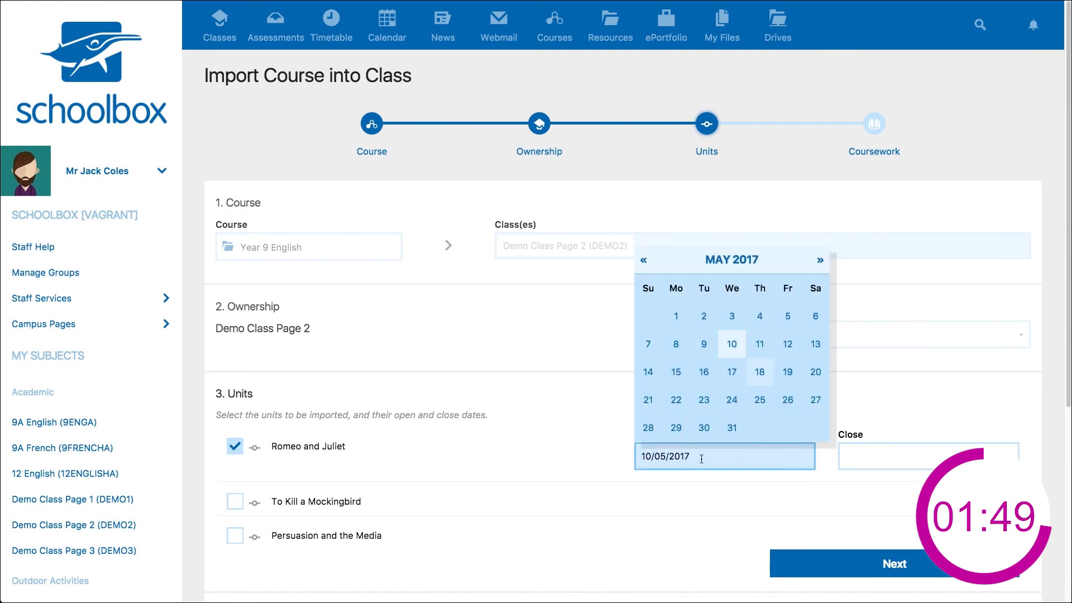
{"action": "left_click", "coordinate": [888, 457]}
{"action": "left_click", "coordinate": [1023, 261]}
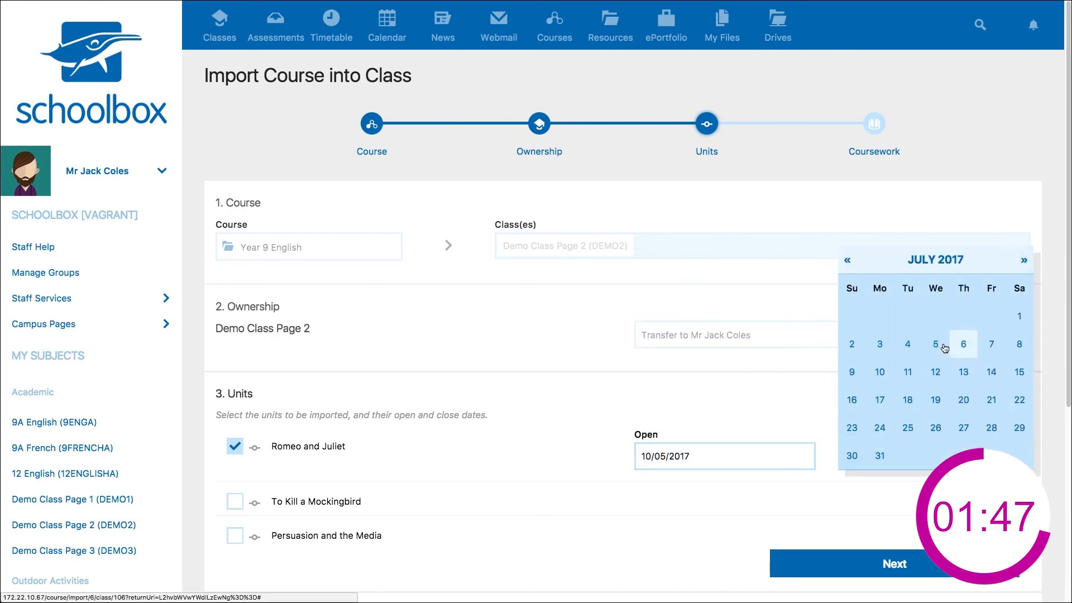
{"action": "left_click", "coordinate": [935, 344]}
{"action": "left_click", "coordinate": [894, 564]}
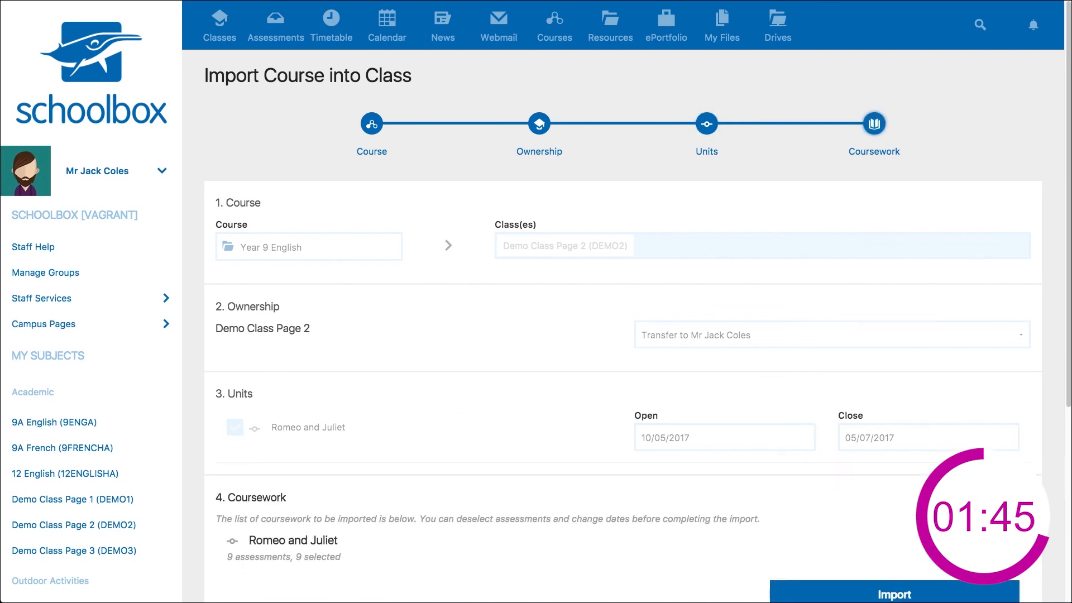
{"action": "scroll", "coordinate": [621, 336], "scroll_direction": "down", "scroll_amount": 3}
- Set Present a scene to publish 31 May, due 6 June and late 4 July 2017
{"action": "left_click", "coordinate": [1016, 352]}
{"action": "scroll", "coordinate": [621, 335], "scroll_direction": "down", "scroll_amount": 5}
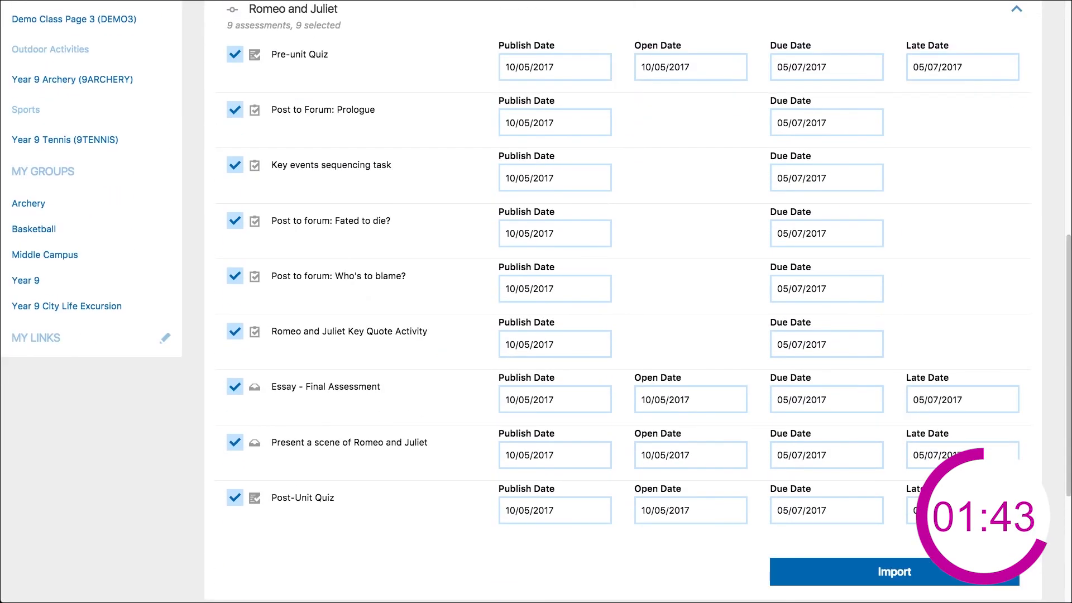
{"action": "left_click", "coordinate": [554, 455]}
{"action": "left_click", "coordinate": [595, 398]}
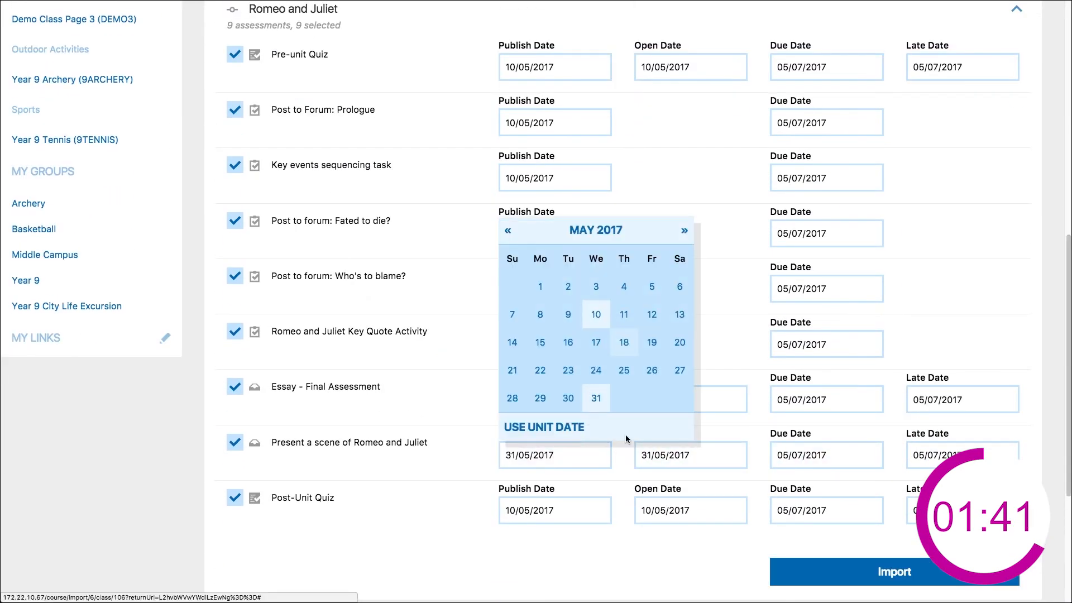
{"action": "left_click", "coordinate": [691, 455]}
{"action": "left_click", "coordinate": [827, 455]}
{"action": "left_click", "coordinate": [779, 204]}
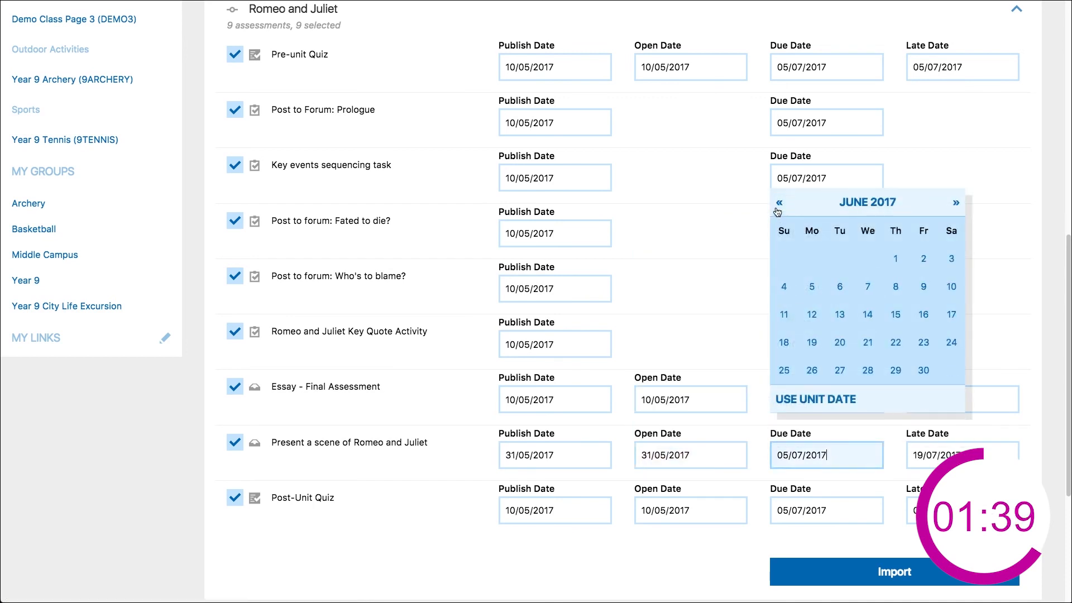
{"action": "left_click", "coordinate": [839, 286]}
{"action": "left_click", "coordinate": [962, 455]}
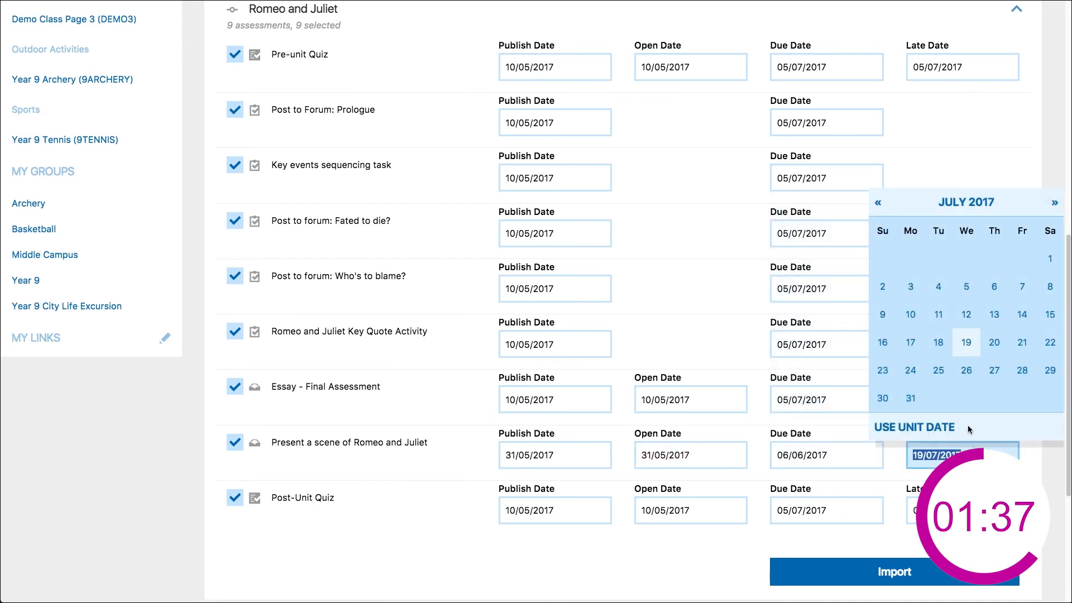
{"action": "left_click", "coordinate": [938, 287]}
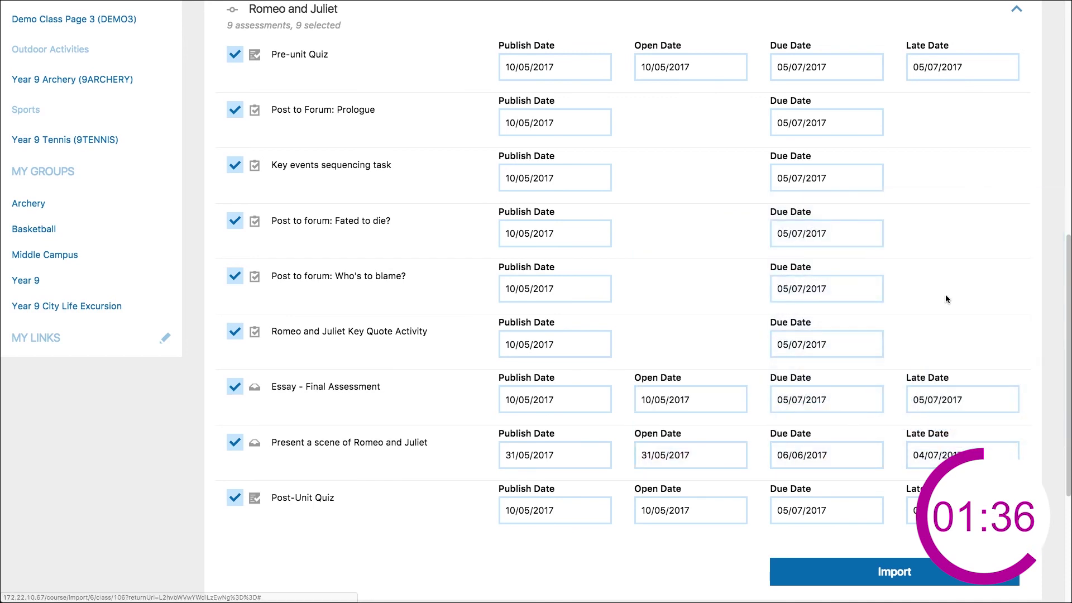
- Leave out the three forum posts, Key events sequencing and Key Quote Activity, then import the unit
{"action": "left_click", "coordinate": [236, 110]}
{"action": "left_click", "coordinate": [236, 140]}
{"action": "left_click", "coordinate": [235, 172]}
{"action": "left_click", "coordinate": [235, 203]}
{"action": "left_click", "coordinate": [235, 236]}
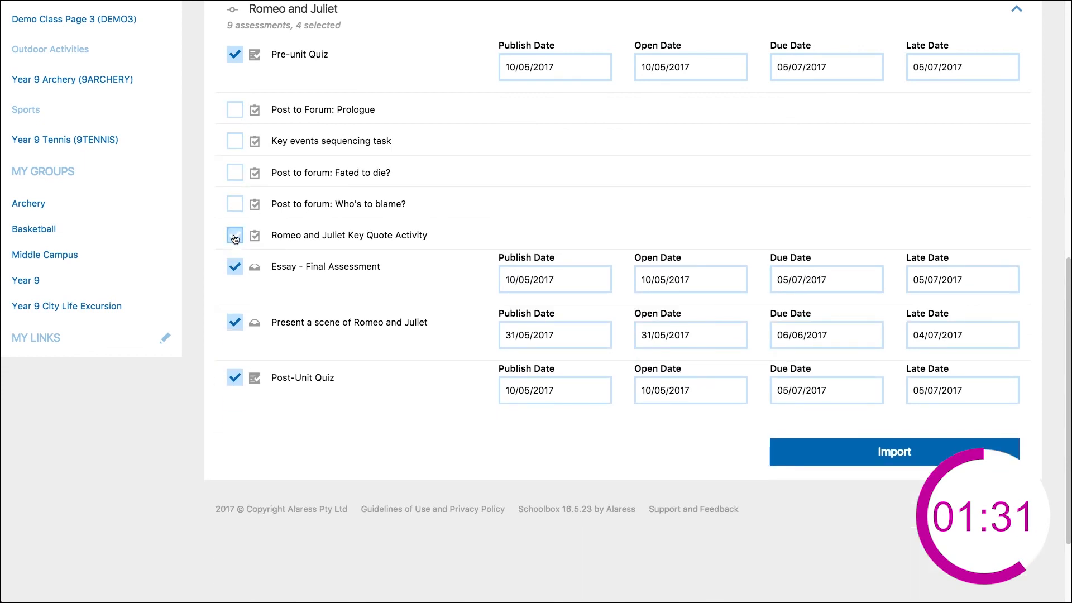
{"action": "left_click", "coordinate": [884, 452]}
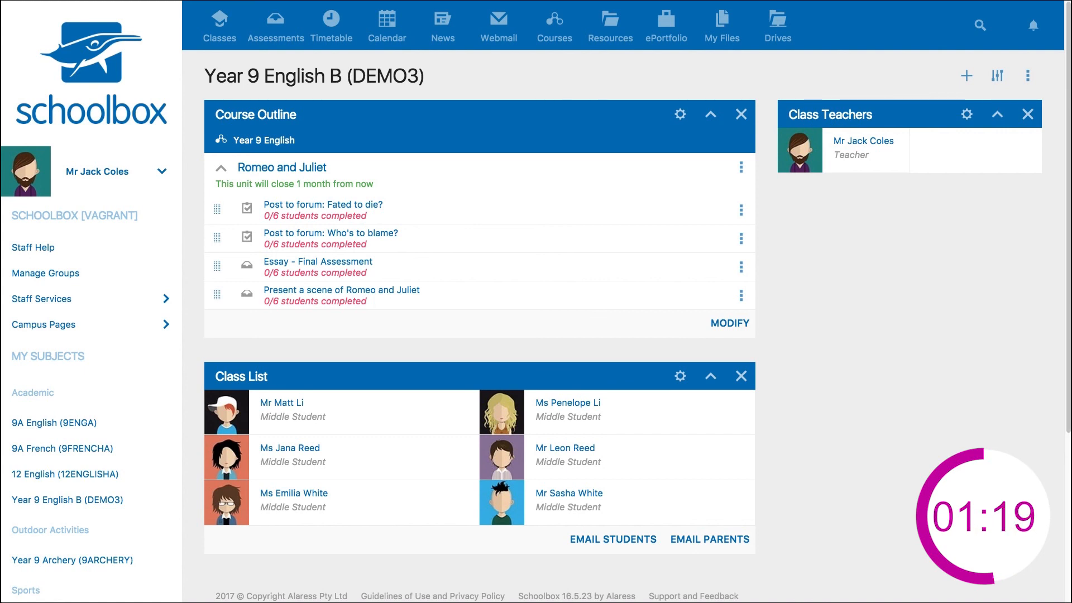
- Add a Tiles component beside the outline and begin choosing its source
{"action": "left_click", "coordinate": [966, 75]}
{"action": "mouse_move", "coordinate": [256, 226]}
{"action": "left_mouse_down"}
{"action": "mouse_move", "coordinate": [836, 392]}
{"action": "mouse_move", "coordinate": [817, 322]}
{"action": "left_mouse_up"}
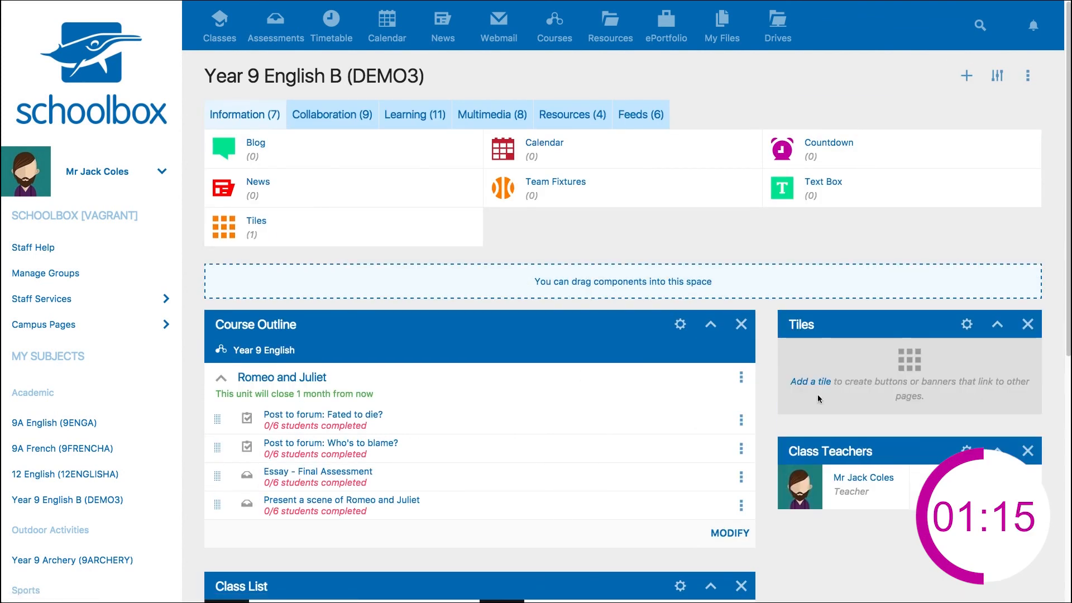
{"action": "left_click", "coordinate": [966, 324]}
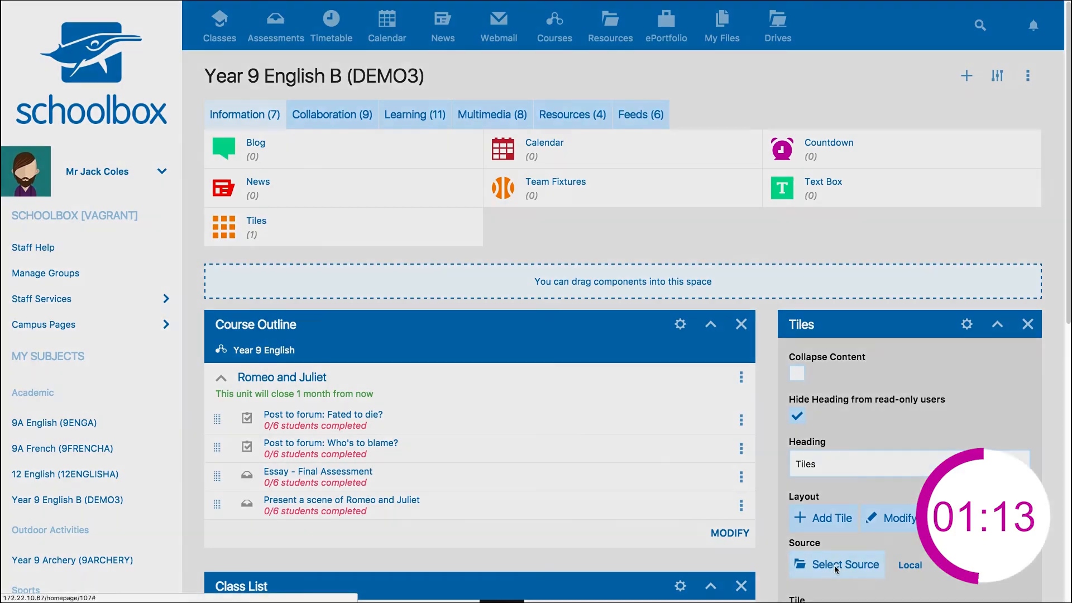
{"action": "left_click", "coordinate": [834, 566]}
- Source the tiles from Faculties > English > English Common Components > 9 English Common Component Page
{"action": "left_click", "coordinate": [216, 151]}
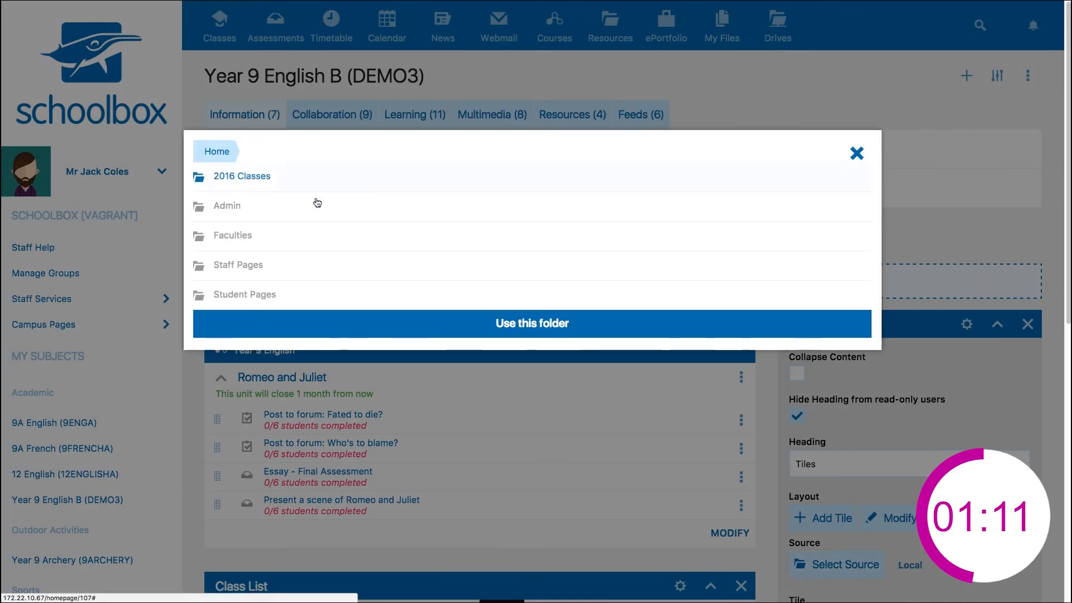
{"action": "left_click", "coordinate": [232, 235]}
{"action": "left_click", "coordinate": [229, 205]}
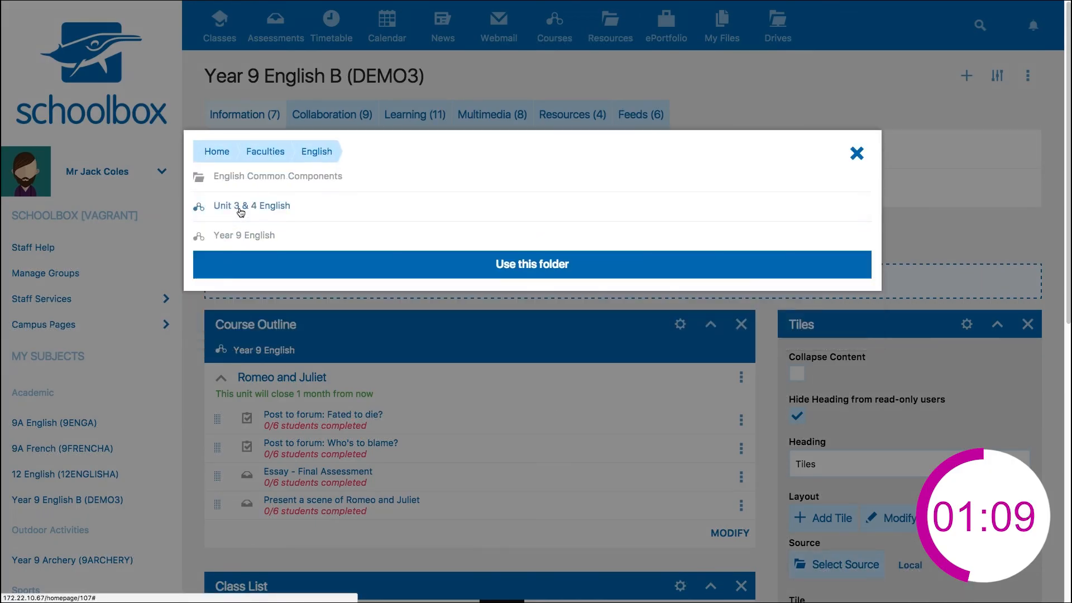
{"action": "left_click", "coordinate": [278, 176]}
{"action": "left_click", "coordinate": [286, 207]}
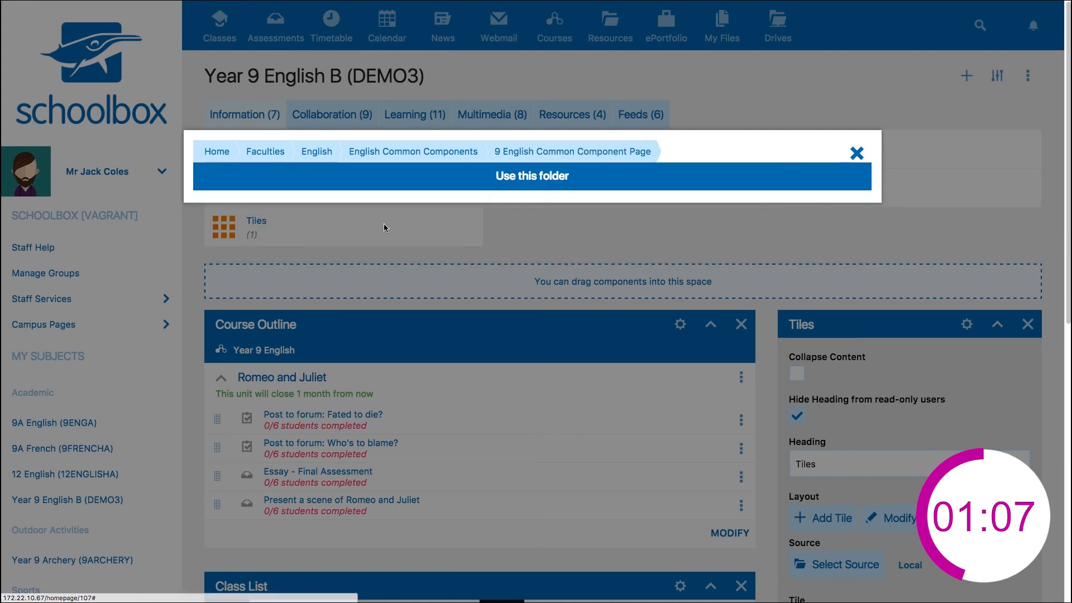
{"action": "left_click", "coordinate": [532, 176]}
{"action": "scroll", "coordinate": [536, 301], "scroll_direction": "down", "scroll_amount": 1}
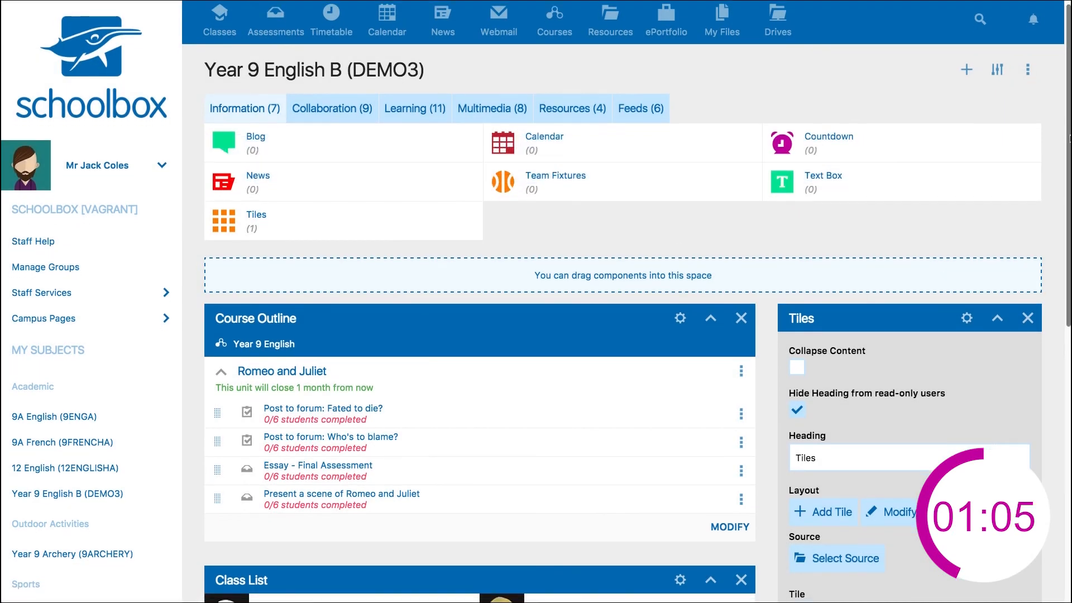
{"action": "scroll", "coordinate": [537, 302], "scroll_direction": "down", "scroll_amount": 3}
- Show the 'Tiles' set so the Romeo & Juliet, Persuasion and Mockingbird unit tiles appear
{"action": "left_click", "coordinate": [909, 602]}
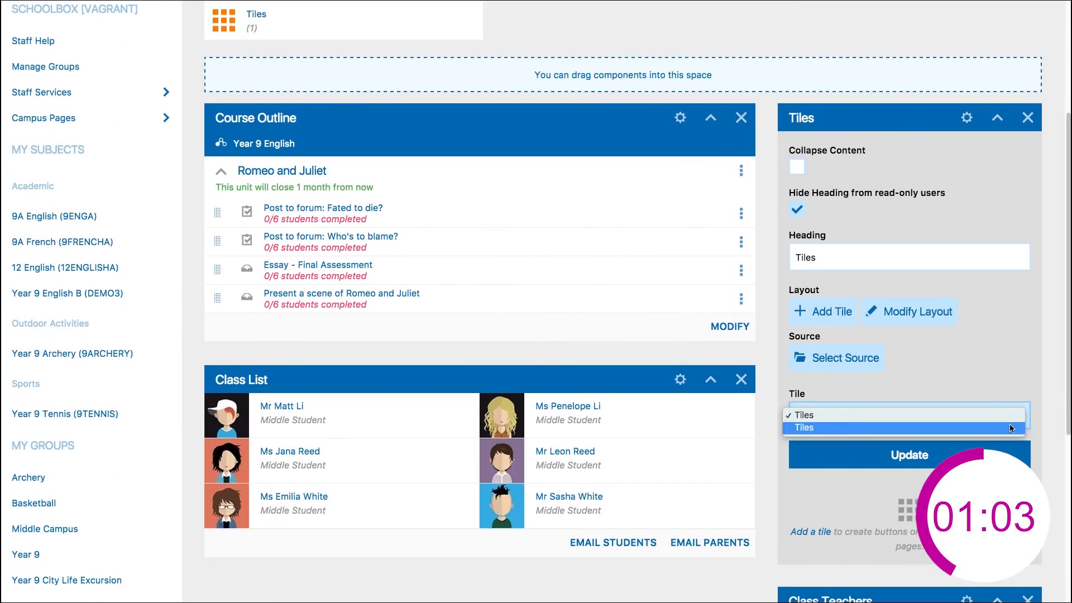
{"action": "left_click", "coordinate": [1011, 427]}
{"action": "left_click", "coordinate": [909, 455]}
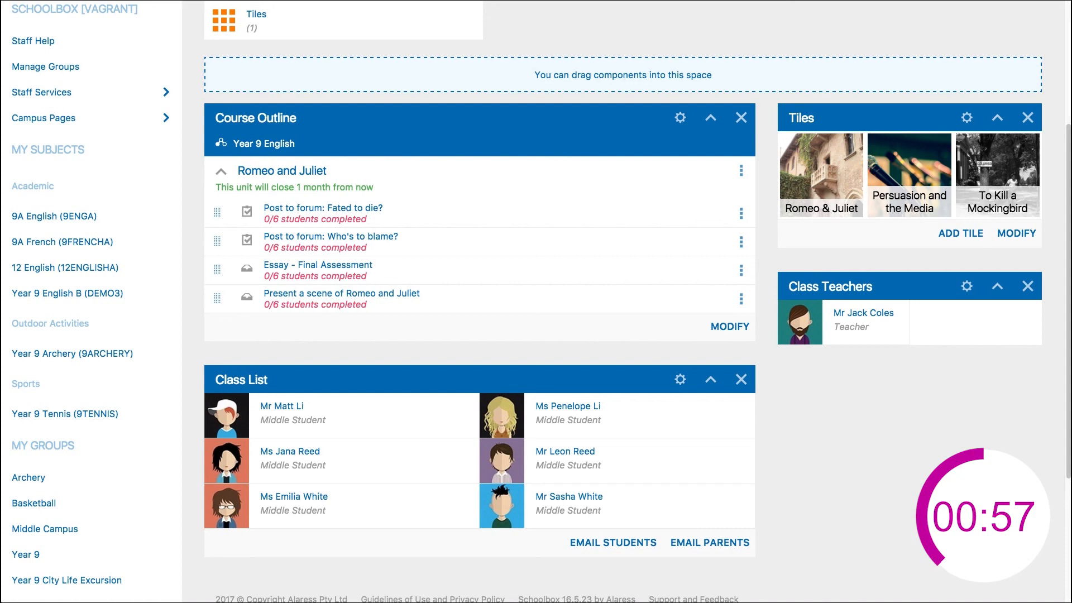
{"action": "scroll", "coordinate": [536, 302], "scroll_direction": "up", "scroll_amount": 5}
- Add a Social Stream below the course outline and an empty Tiles panel across the page top
{"action": "left_click", "coordinate": [332, 111]}
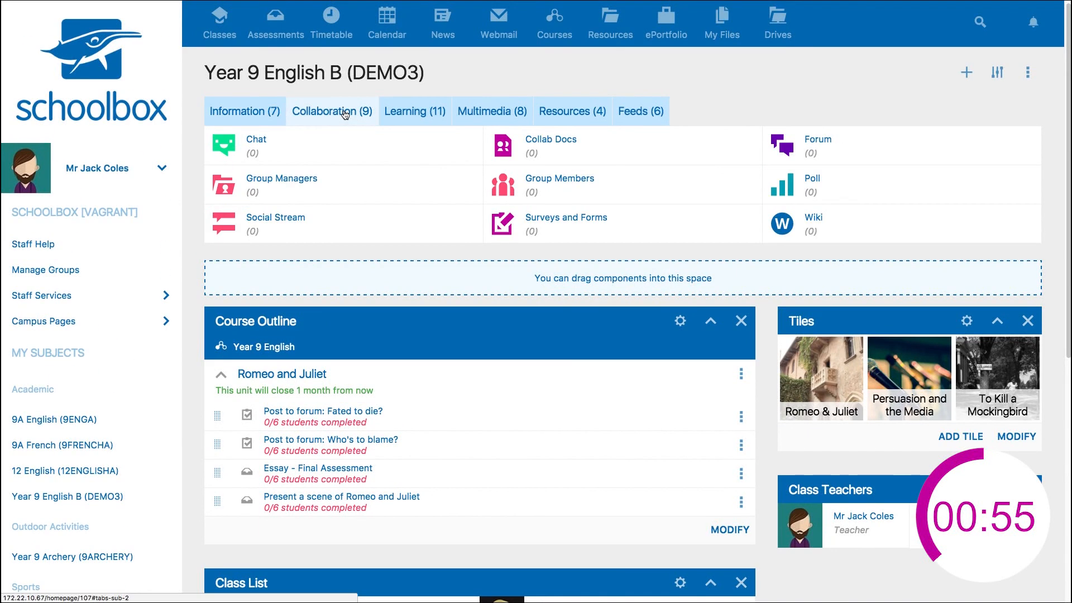
{"action": "left_click_drag", "start_coordinate": [276, 223], "coordinate": [481, 582]}
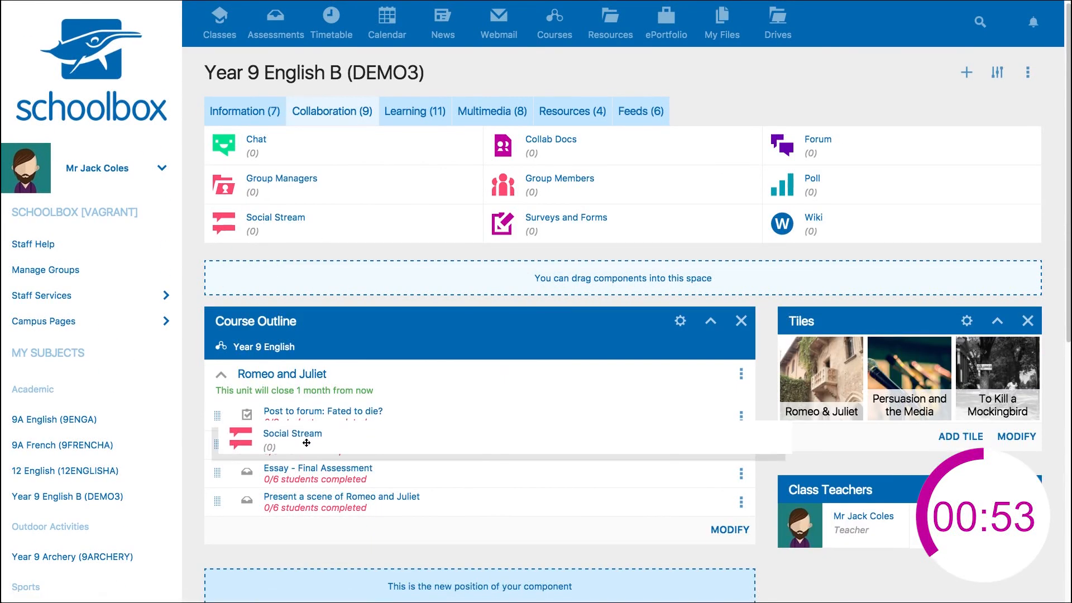
{"action": "scroll", "coordinate": [536, 335], "scroll_direction": "down", "scroll_amount": 5}
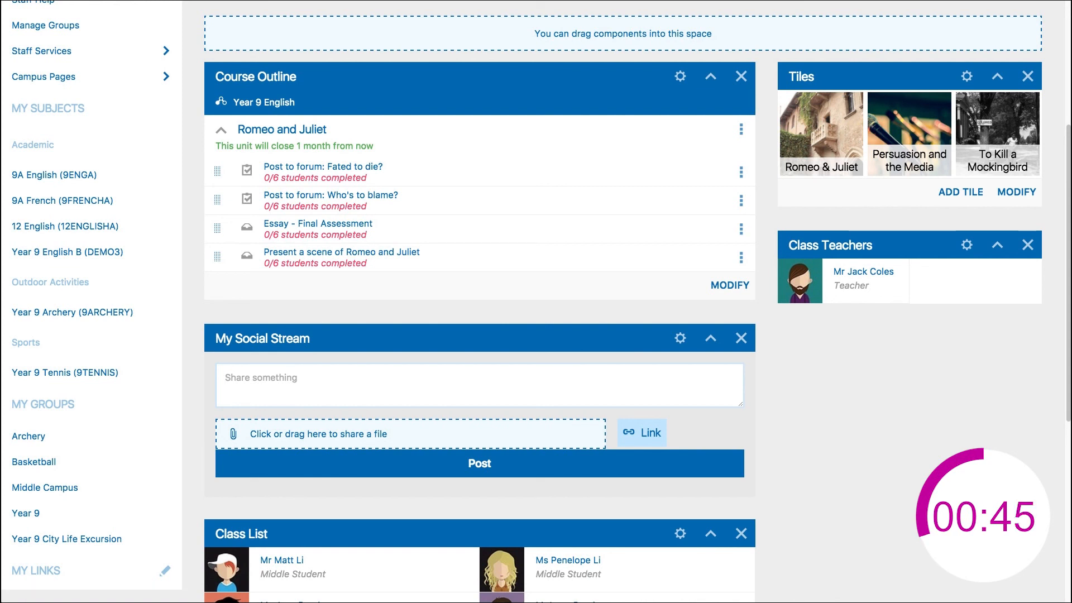
{"action": "scroll", "coordinate": [536, 302], "scroll_direction": "up", "scroll_amount": 5}
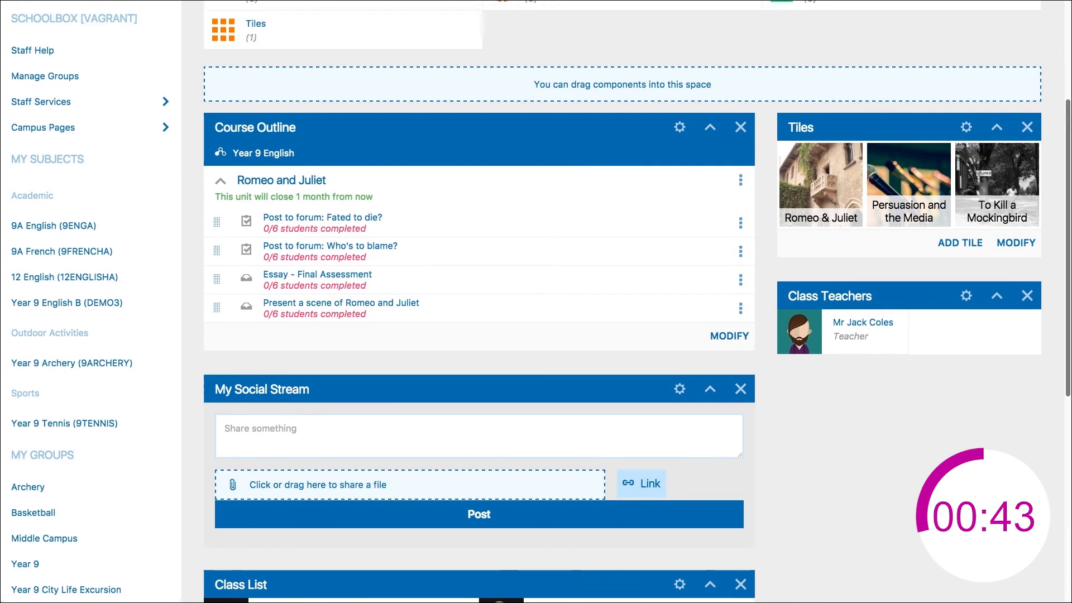
{"action": "scroll", "coordinate": [536, 302], "scroll_direction": "up", "scroll_amount": 5}
{"action": "left_click_drag", "start_coordinate": [222, 226], "coordinate": [251, 327]}
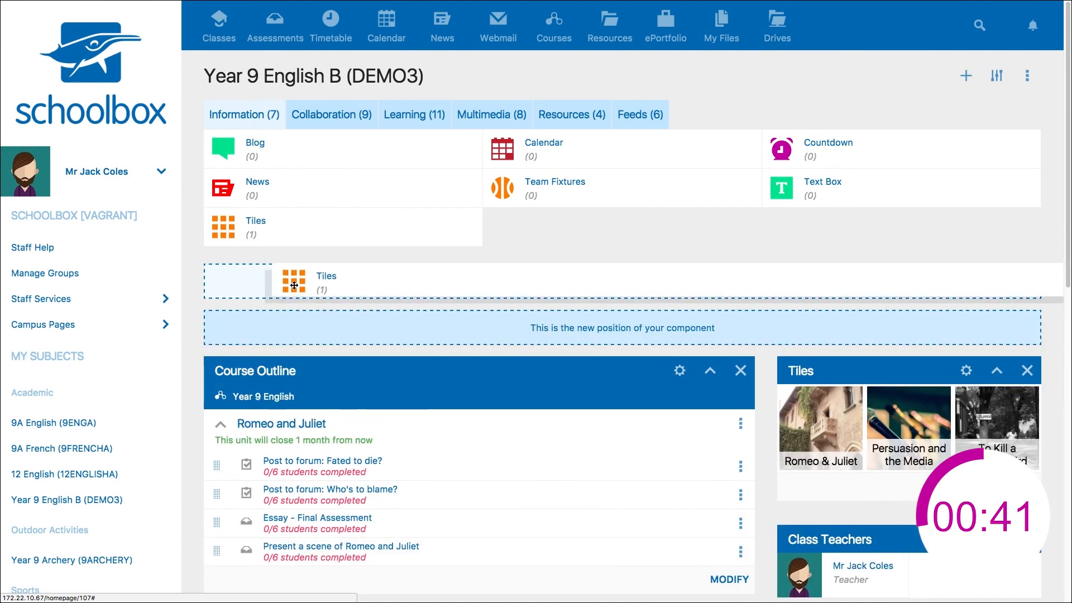
{"action": "left_click", "coordinate": [966, 76]}
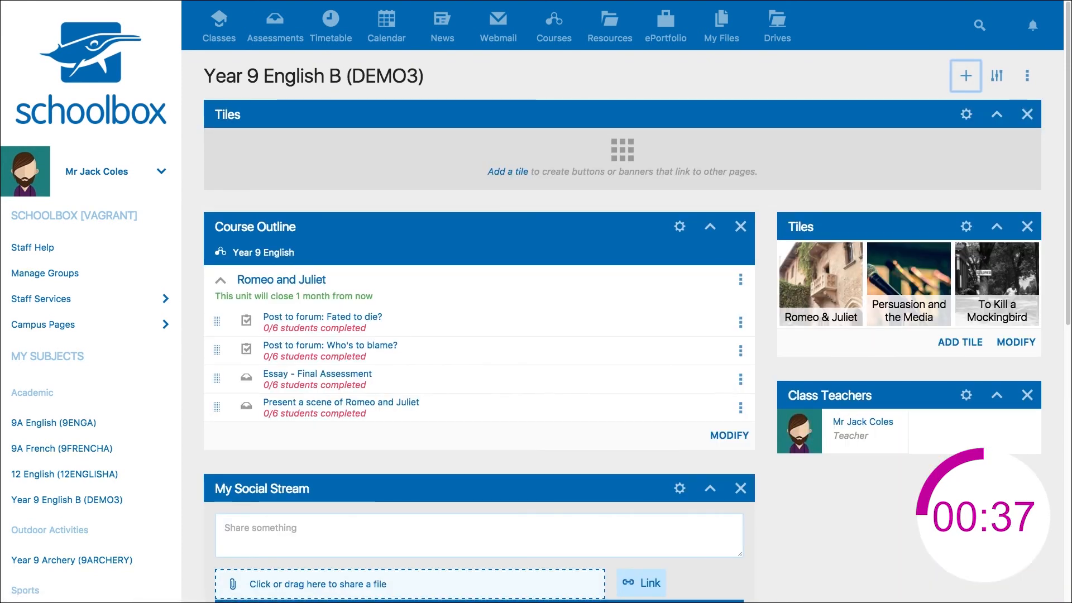
- Create a tile titled 'Year 9 English' with green title text
{"action": "left_click", "coordinate": [508, 171]}
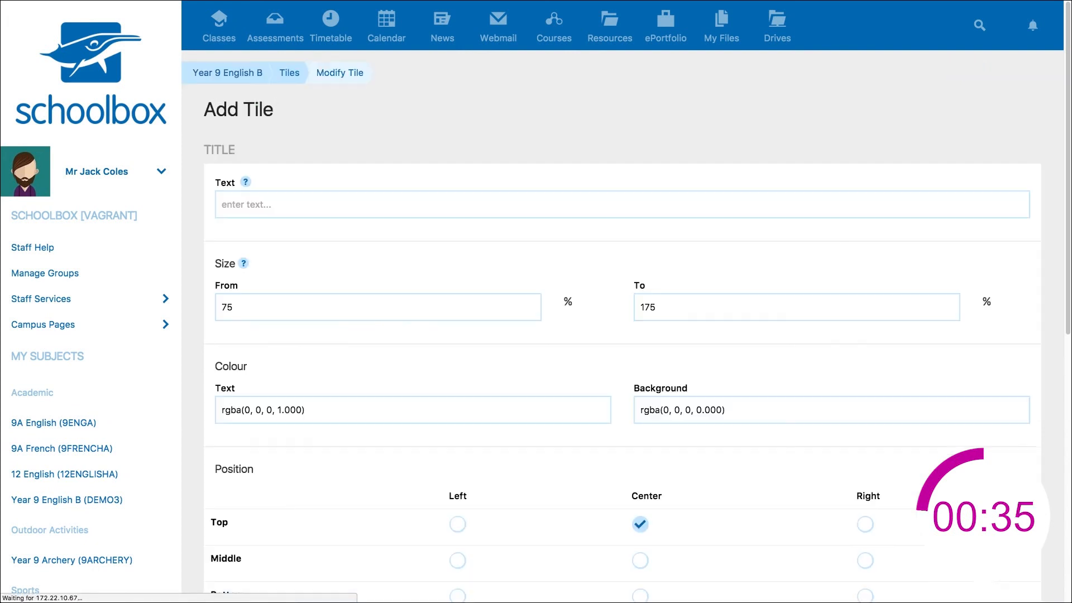
{"action": "left_click", "coordinate": [429, 202]}
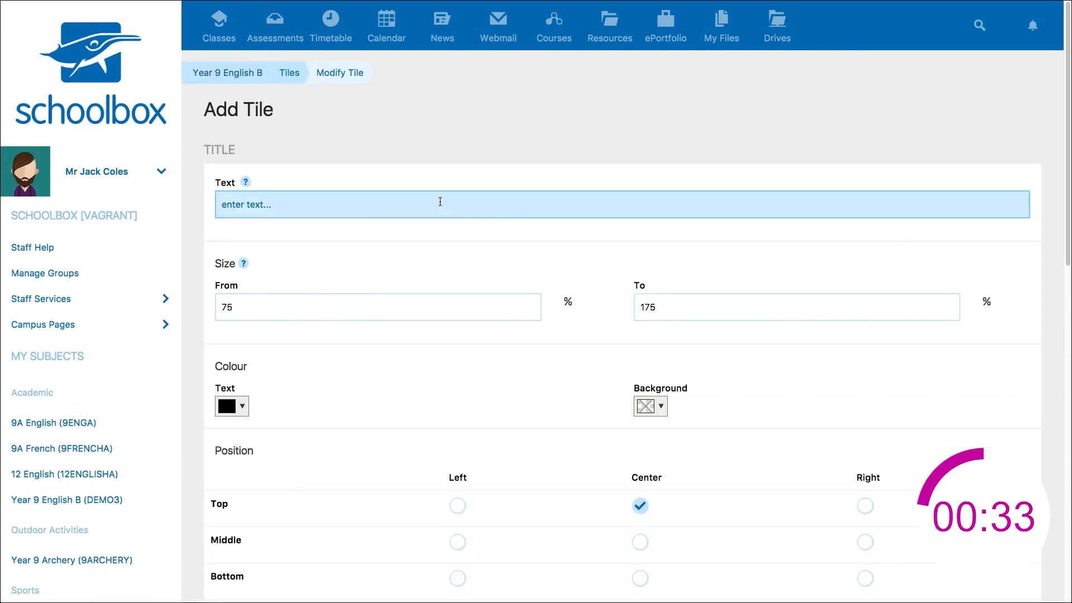
{"action": "type", "text": "Year 9 English"}
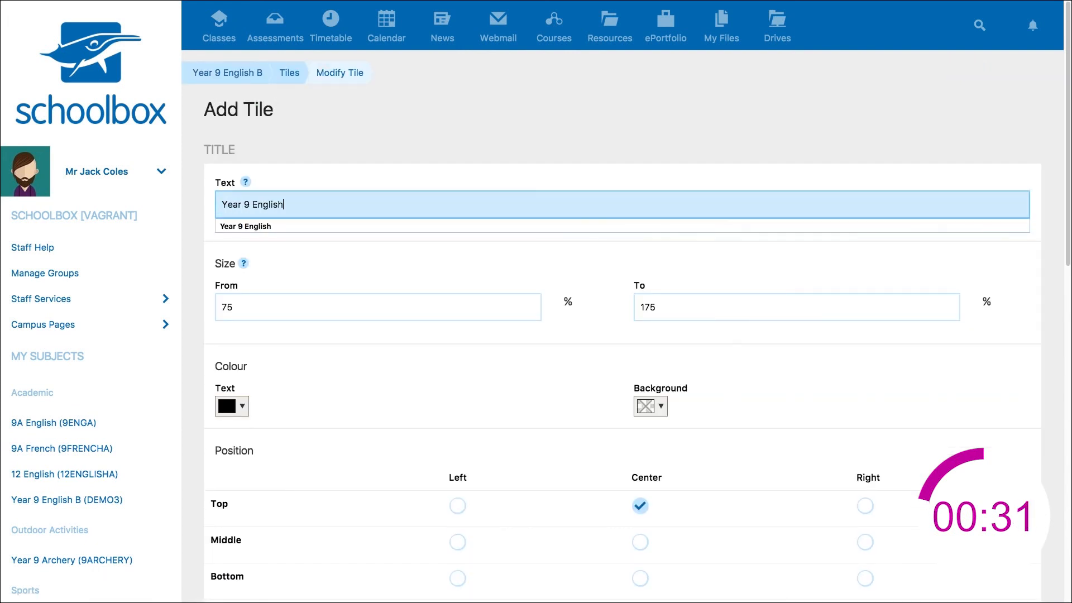
{"action": "left_click", "coordinate": [378, 307]}
{"action": "left_click", "coordinate": [228, 406]}
{"action": "left_click", "coordinate": [277, 444]}
- Give the title a dark grey background at bottom centre over a Shakespeare photo and save
{"action": "left_click", "coordinate": [679, 406]}
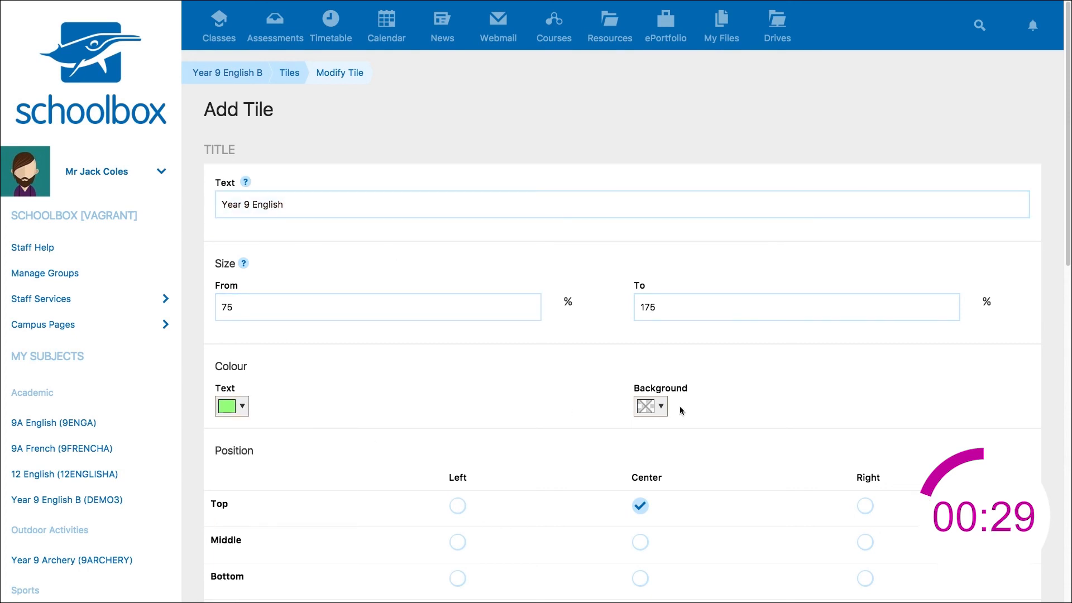
{"action": "left_click_drag", "start_coordinate": [713, 555], "coordinate": [670, 551]}
{"action": "left_click", "coordinate": [854, 394]}
{"action": "scroll", "coordinate": [646, 458], "scroll_direction": "down", "scroll_amount": 3}
{"action": "left_click", "coordinate": [646, 458]}
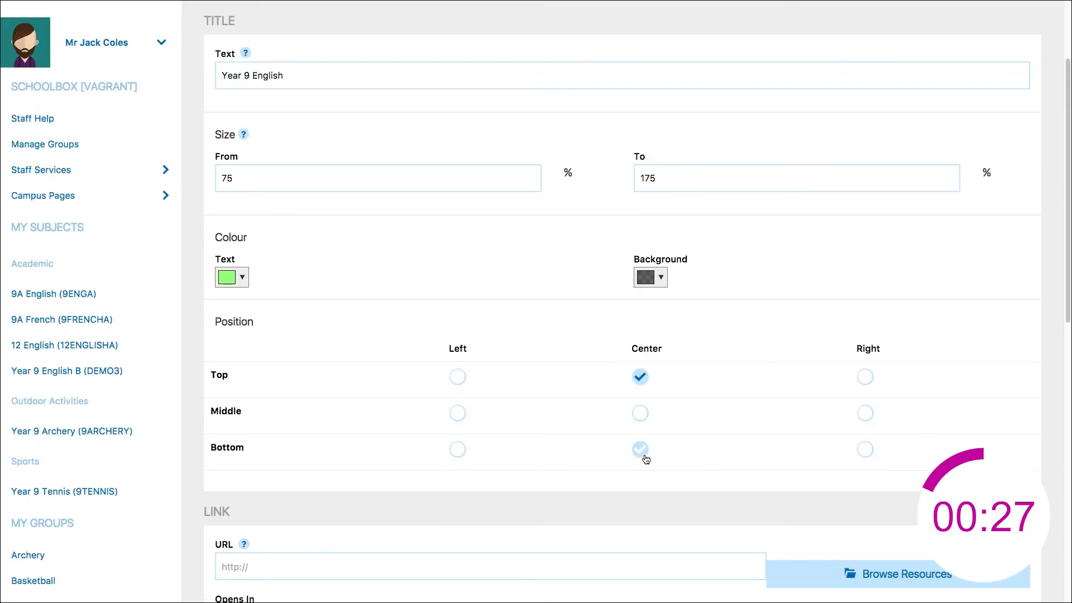
{"action": "scroll", "coordinate": [646, 458], "scroll_direction": "down", "scroll_amount": 10}
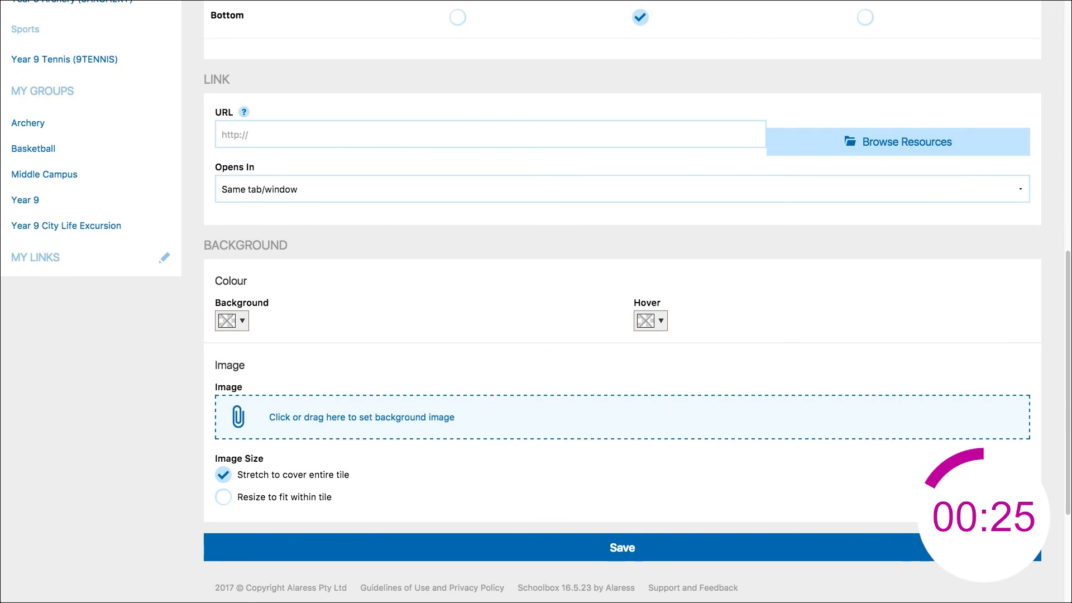
{"action": "left_click_drag", "start_coordinate": [607, 444], "coordinate": [607, 415]}
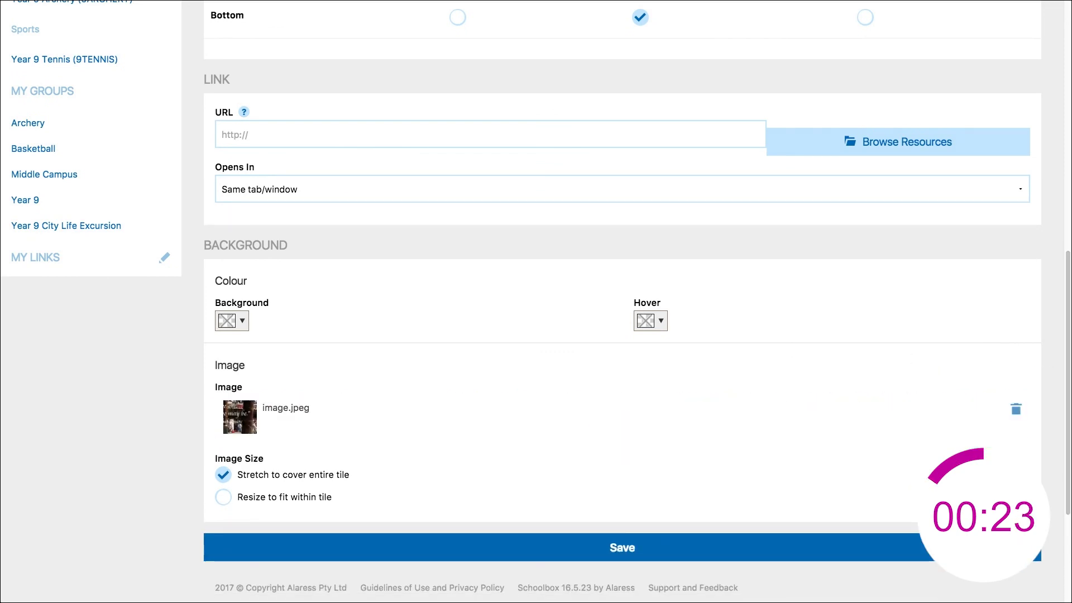
{"action": "left_click", "coordinate": [622, 547]}
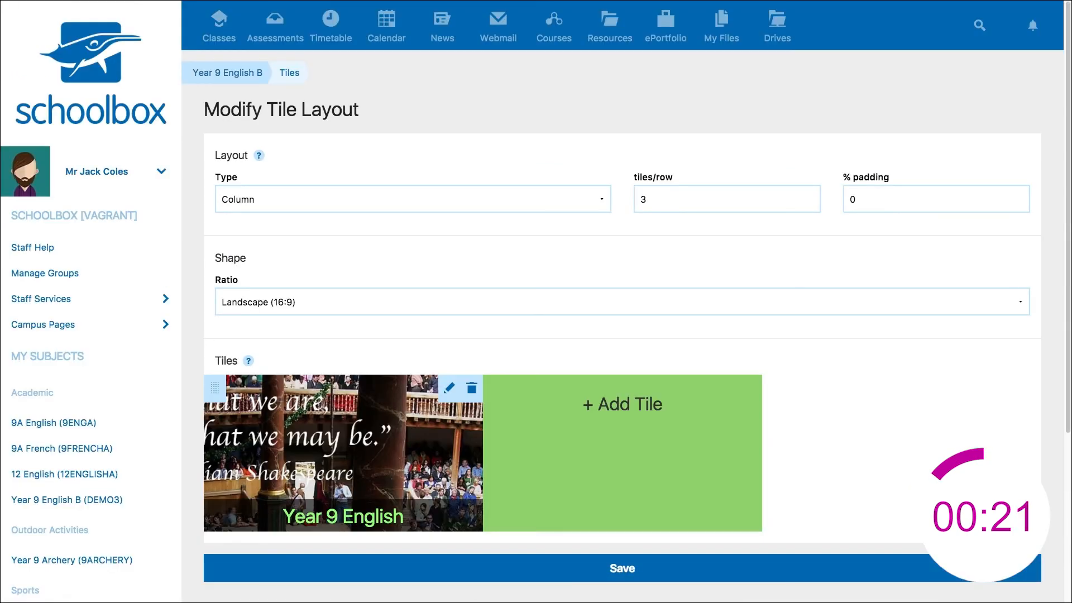
- Set 1 tile per row with a custom 16:4 height ratio and save the banner layout
{"action": "double_click", "coordinate": [659, 207]}
{"action": "type", "text": "1"}
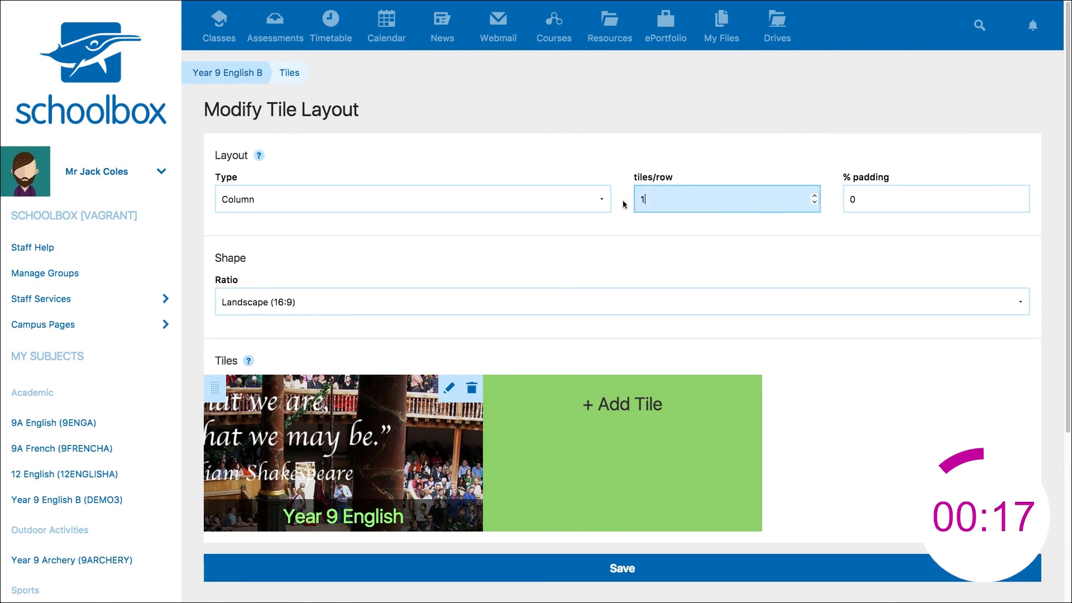
{"action": "left_click", "coordinate": [634, 302]}
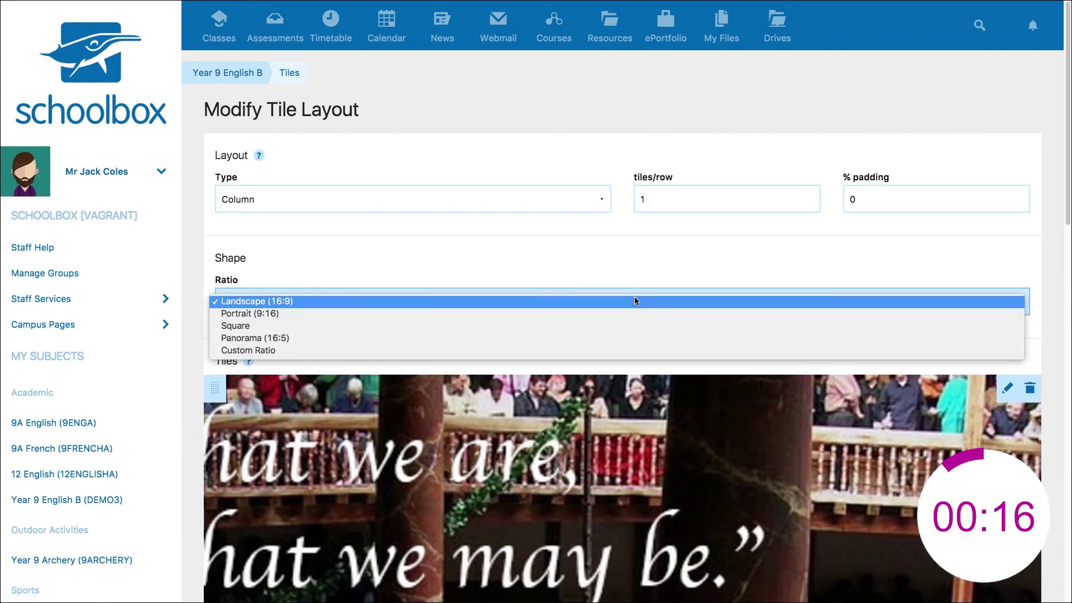
{"action": "left_click", "coordinate": [613, 352]}
{"action": "double_click", "coordinate": [738, 356]}
{"action": "type", "text": "4"}
{"action": "left_click", "coordinate": [1031, 253]}
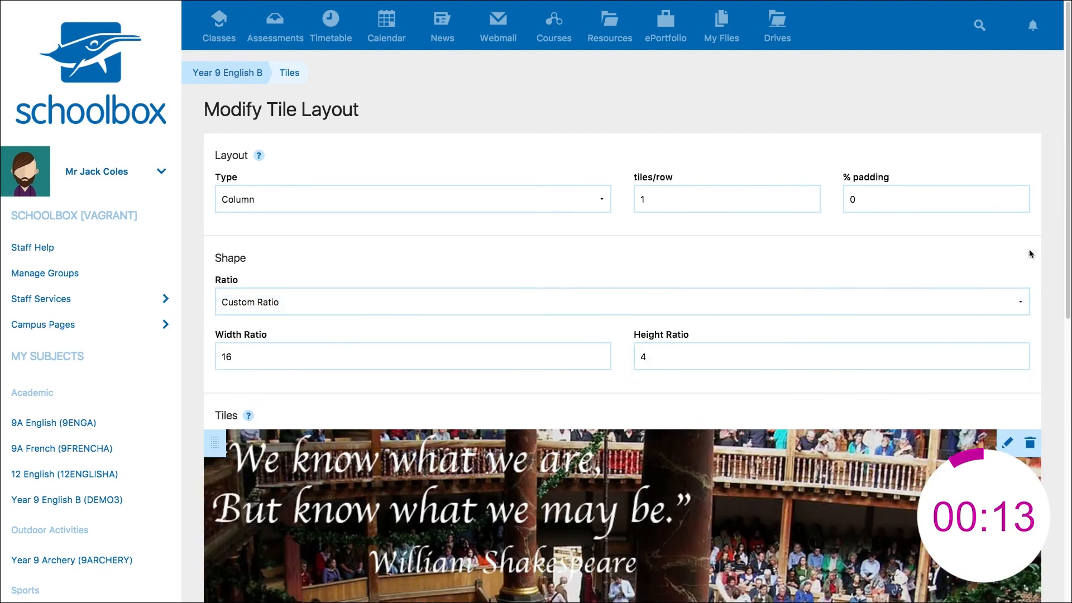
{"action": "scroll", "coordinate": [1030, 253], "scroll_direction": "down", "scroll_amount": 10}
{"action": "left_click", "coordinate": [620, 449]}
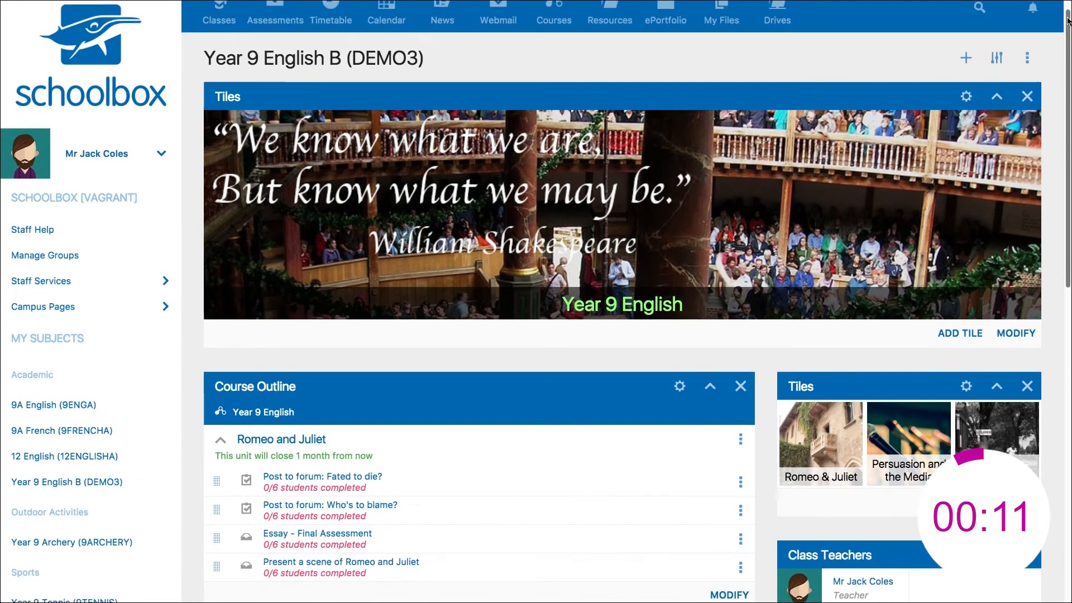
{"action": "scroll", "coordinate": [536, 335], "scroll_direction": "down", "scroll_amount": 5}
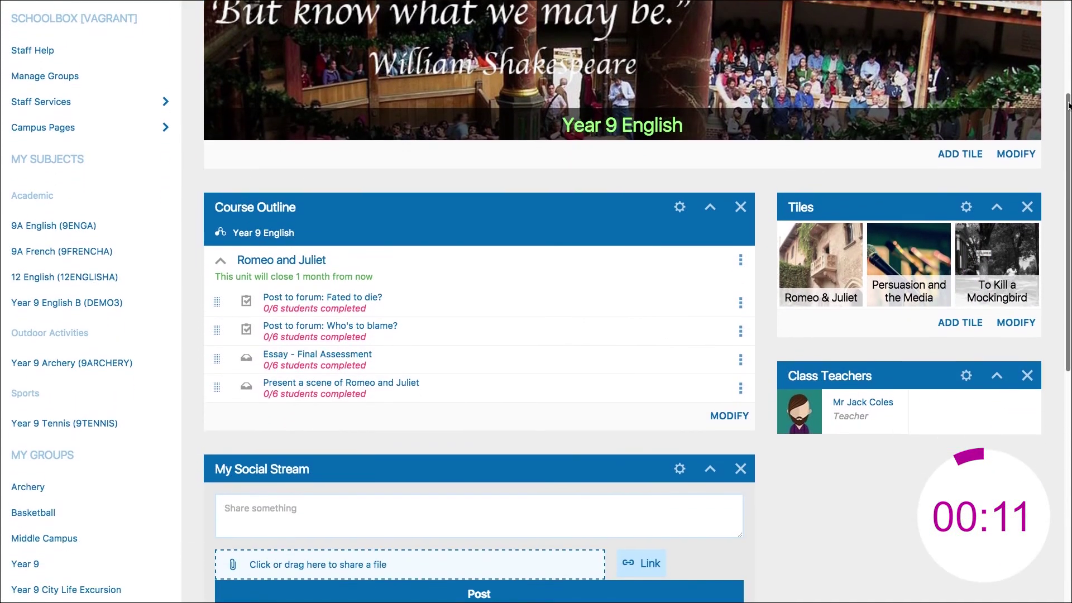
{"action": "mouse_move", "coordinate": [1068, 101]}
{"action": "left_mouse_down"}
{"action": "mouse_move", "coordinate": [1064, 288]}
{"action": "mouse_move", "coordinate": [1066, 51]}
{"action": "left_mouse_up"}
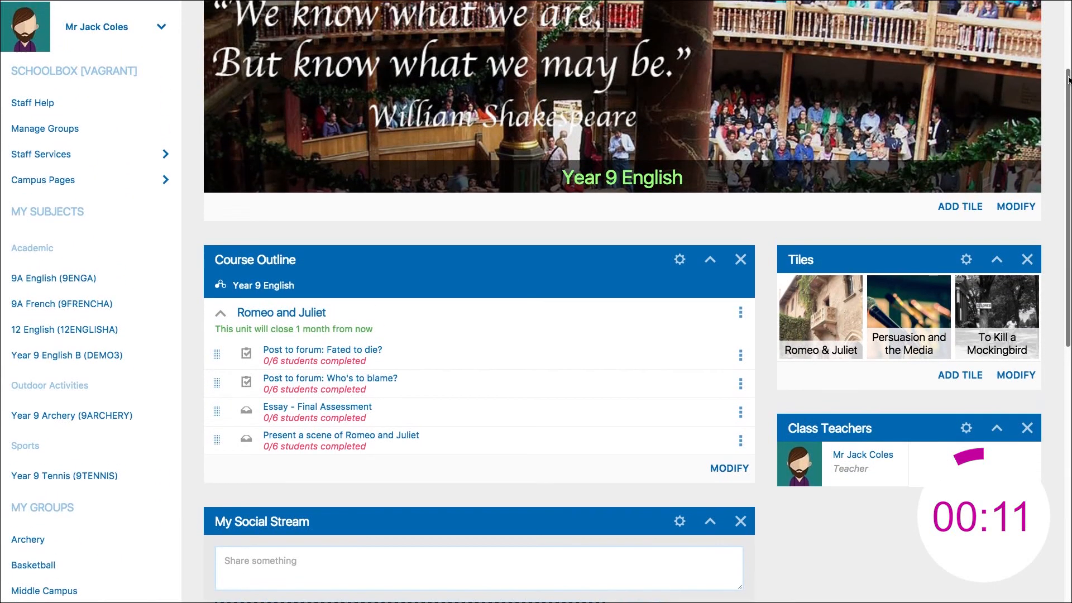